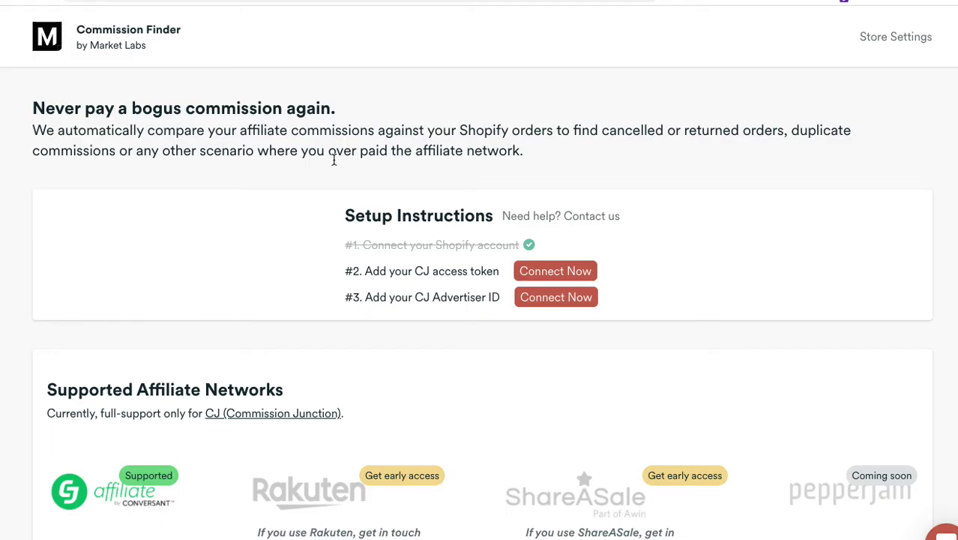
{"action": "left_click_drag", "start_coordinate": [347, 216], "coordinate": [463, 214]}
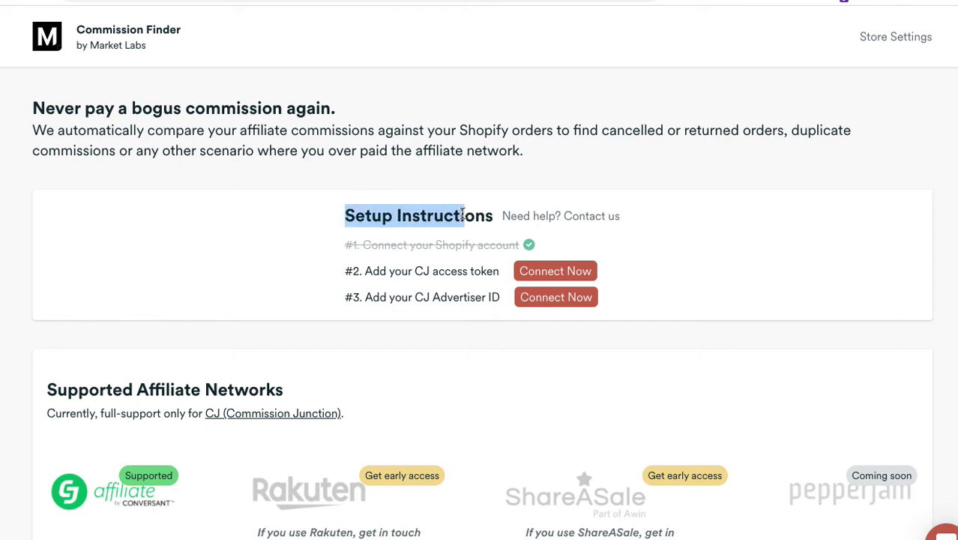
{"action": "scroll", "coordinate": [464, 214], "scroll_direction": "down", "scroll_amount": 3}
{"action": "scroll", "coordinate": [130, 276], "scroll_direction": "down", "scroll_amount": 1}
{"action": "left_click_drag", "start_coordinate": [112, 283], "coordinate": [248, 283]}
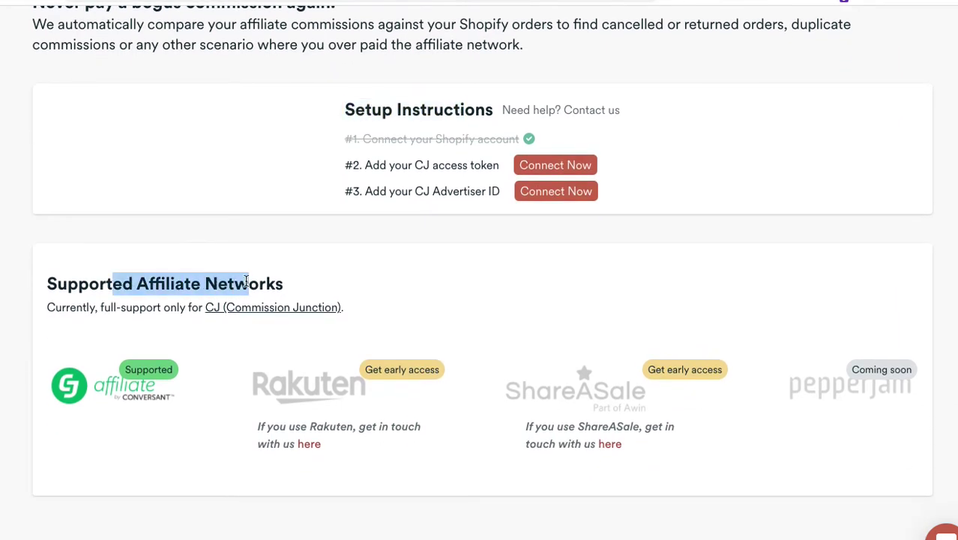
{"action": "scroll", "coordinate": [246, 282], "scroll_direction": "down", "scroll_amount": 2}
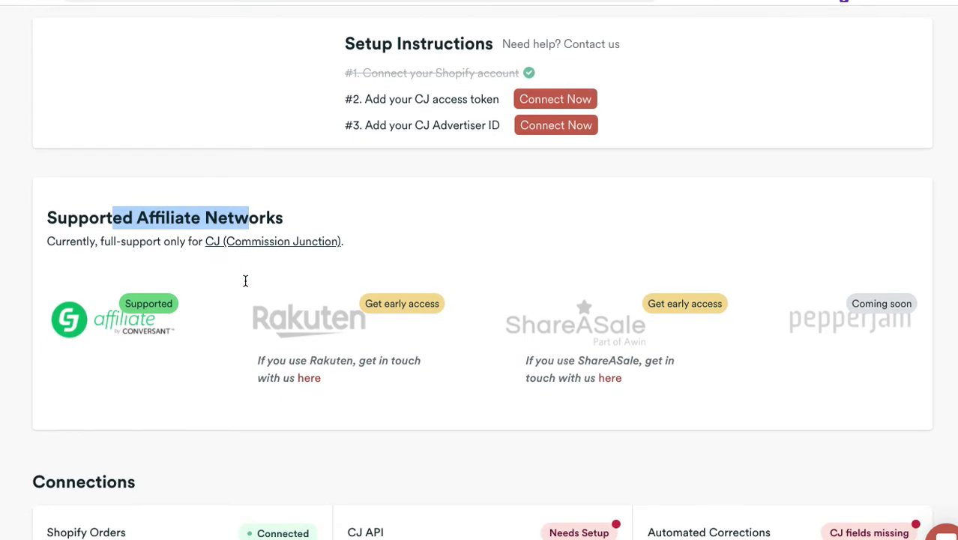
{"action": "left_click", "coordinate": [314, 178]}
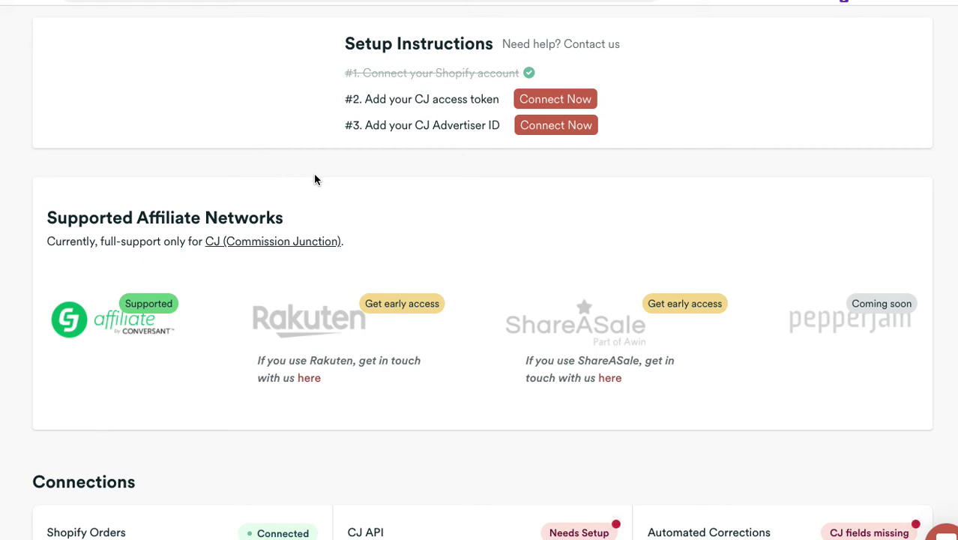
{"action": "scroll", "coordinate": [291, 192], "scroll_direction": "down", "scroll_amount": 2}
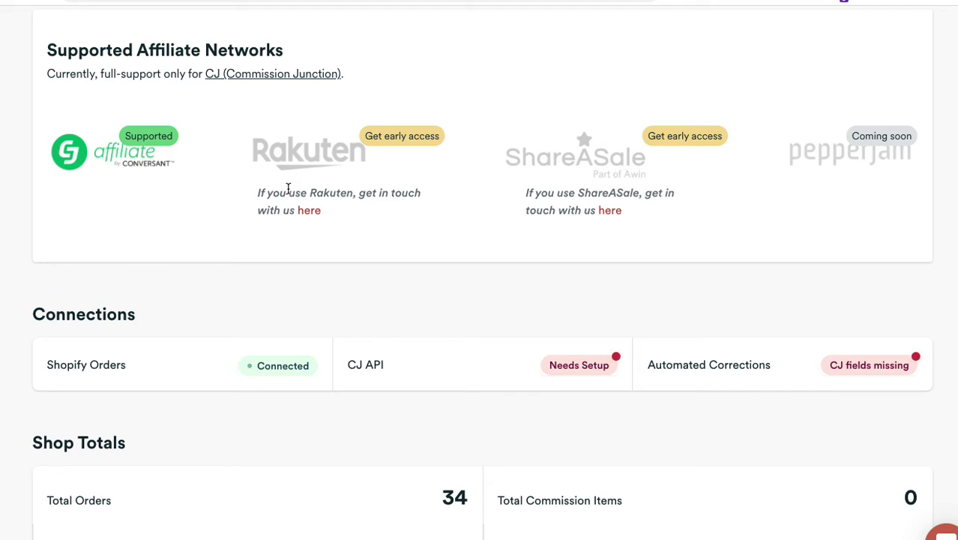
{"action": "scroll", "coordinate": [288, 188], "scroll_direction": "down", "scroll_amount": 3}
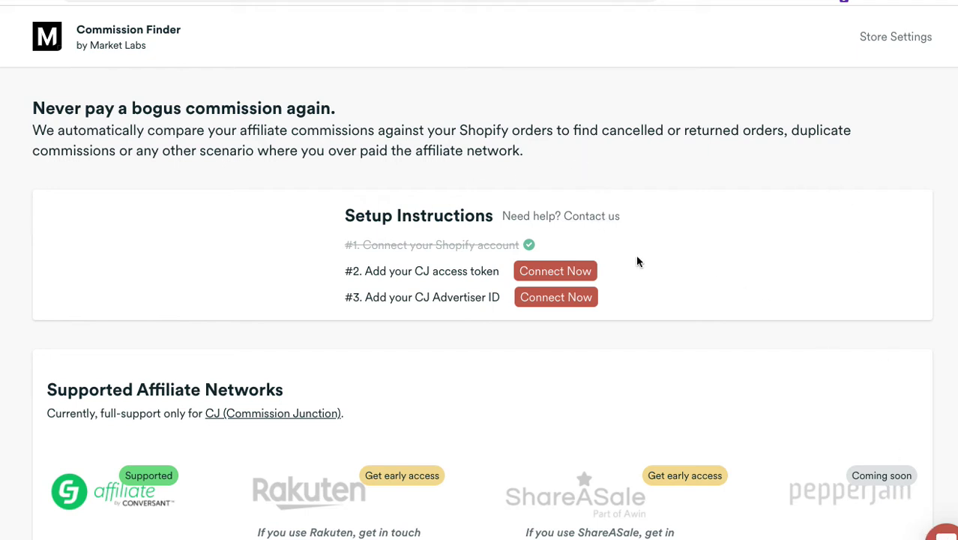
Open the CJ Affiliate Account Details form and its 'What's this?' help for the CJ Access Token.
{"action": "left_click", "coordinate": [577, 273]}
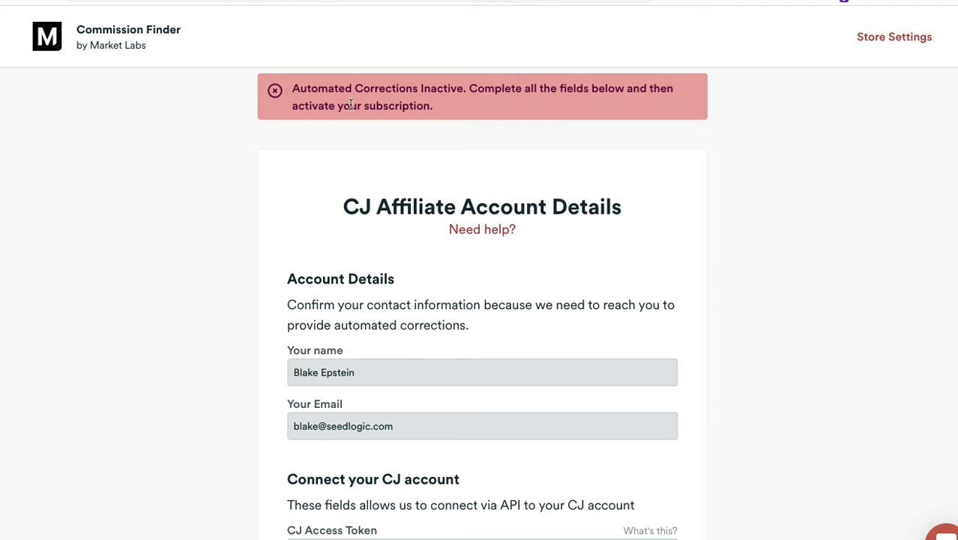
{"action": "scroll", "coordinate": [350, 107], "scroll_direction": "down", "scroll_amount": 5}
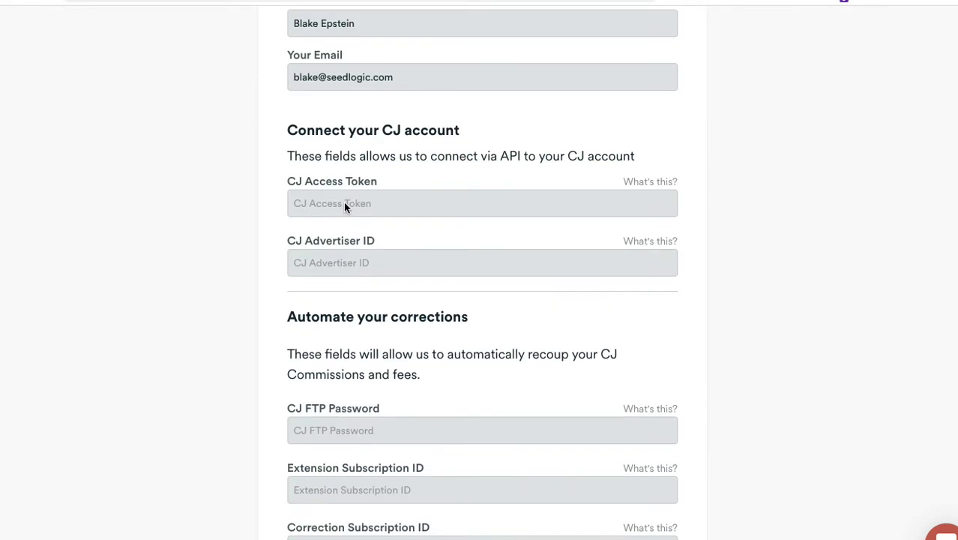
{"action": "scroll", "coordinate": [360, 333], "scroll_direction": "down", "scroll_amount": 1}
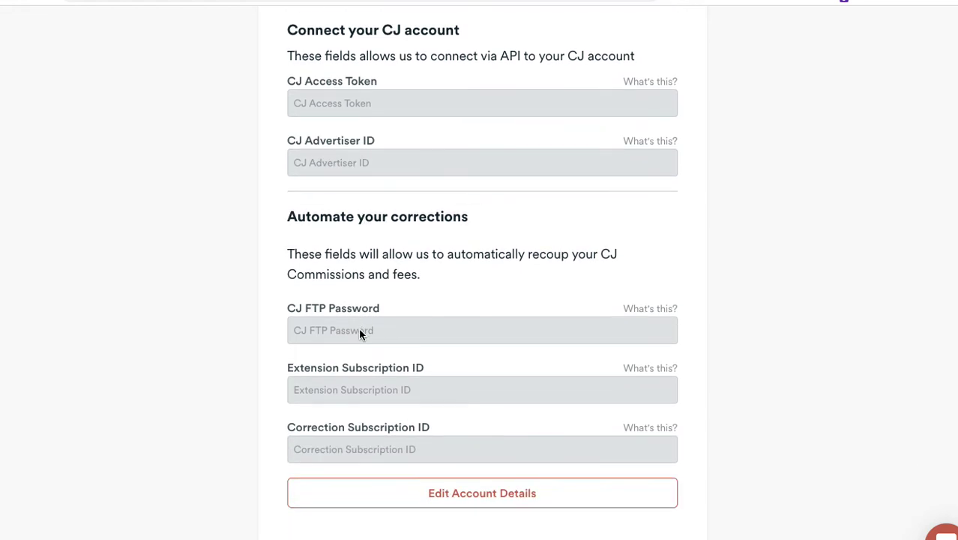
{"action": "scroll", "coordinate": [340, 248], "scroll_direction": "up", "scroll_amount": 1}
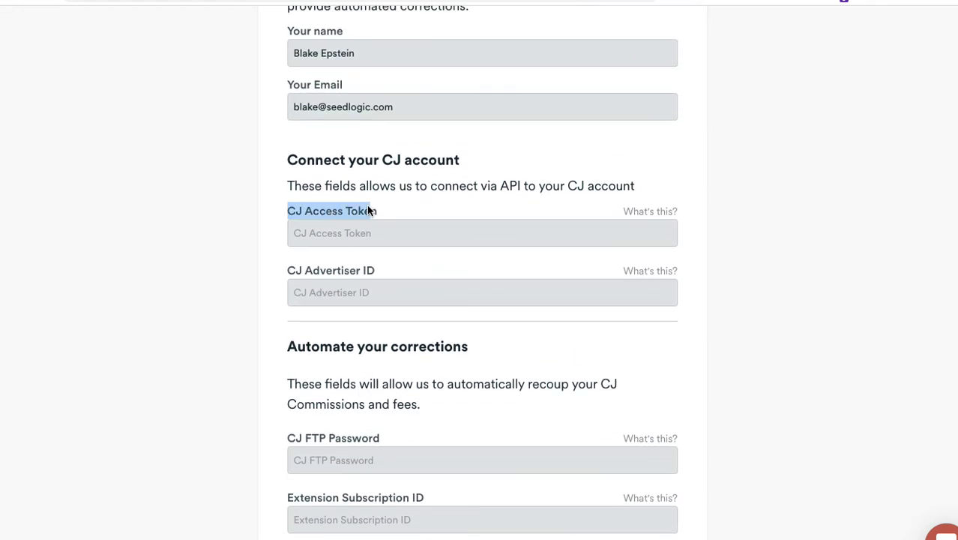
{"action": "left_click", "coordinate": [396, 213]}
{"action": "left_click", "coordinate": [651, 212]}
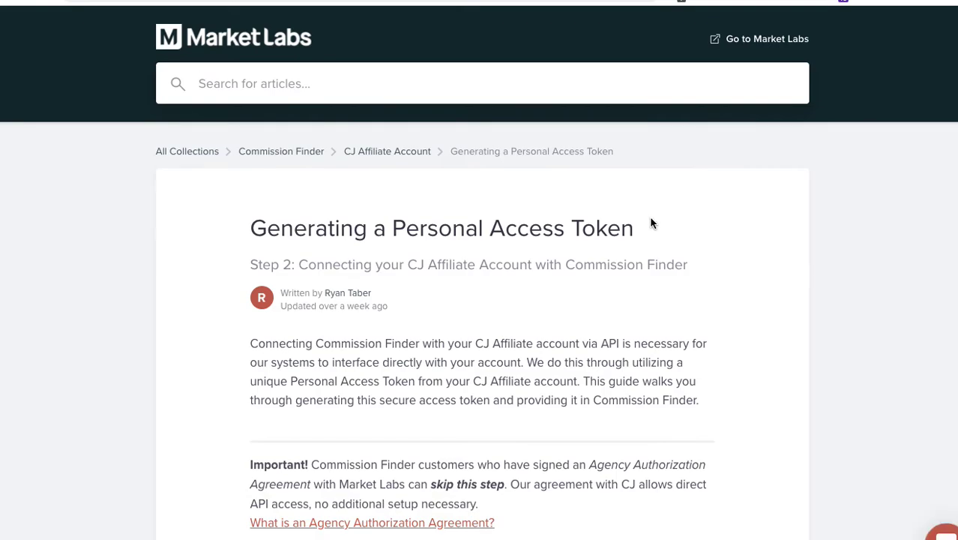
Read through the 'Generating a Personal Access Token' help article, then return to the CJ form.
{"action": "scroll", "coordinate": [649, 215], "scroll_direction": "down", "scroll_amount": 3}
{"action": "scroll", "coordinate": [649, 219], "scroll_direction": "down", "scroll_amount": 15}
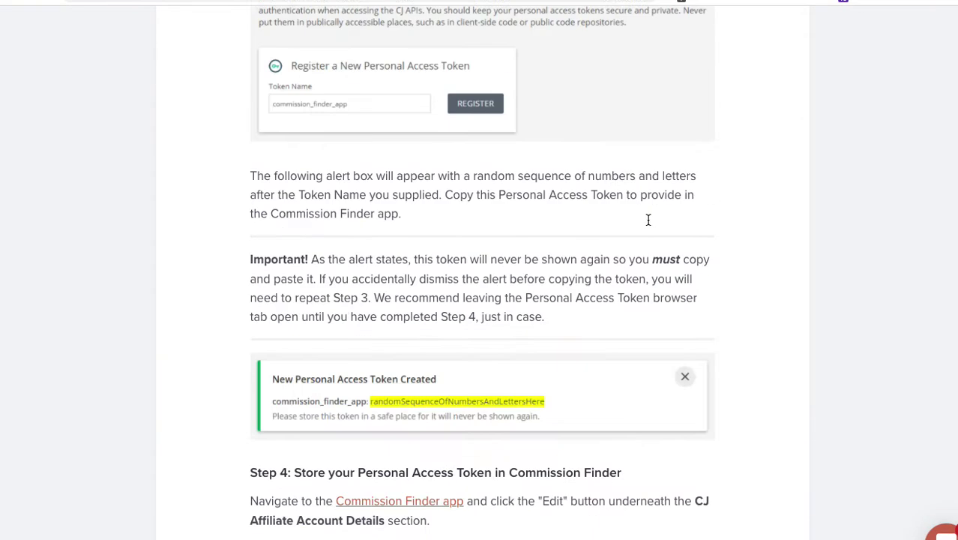
{"action": "scroll", "coordinate": [648, 219], "scroll_direction": "down", "scroll_amount": 5}
{"action": "scroll", "coordinate": [648, 221], "scroll_direction": "up", "scroll_amount": 18}
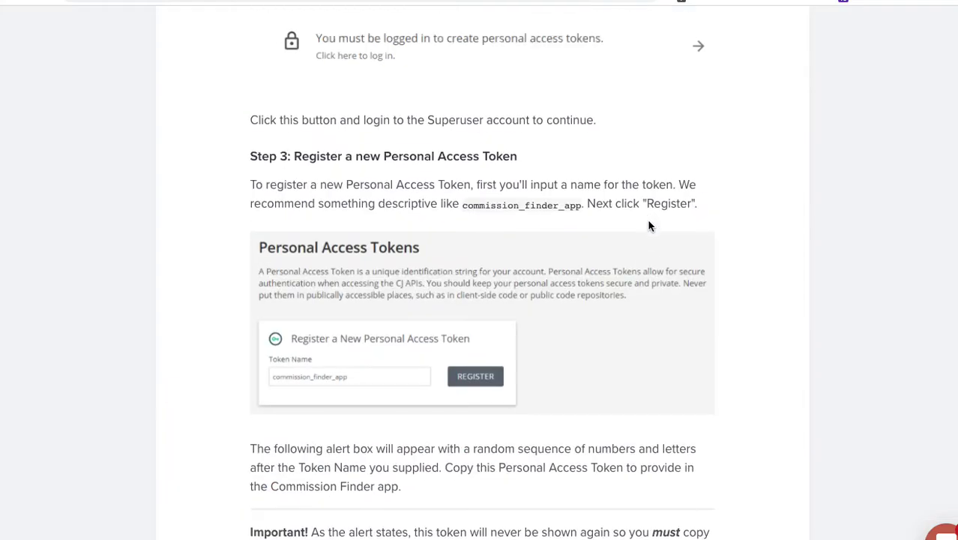
{"action": "scroll", "coordinate": [631, 208], "scroll_direction": "up", "scroll_amount": 4}
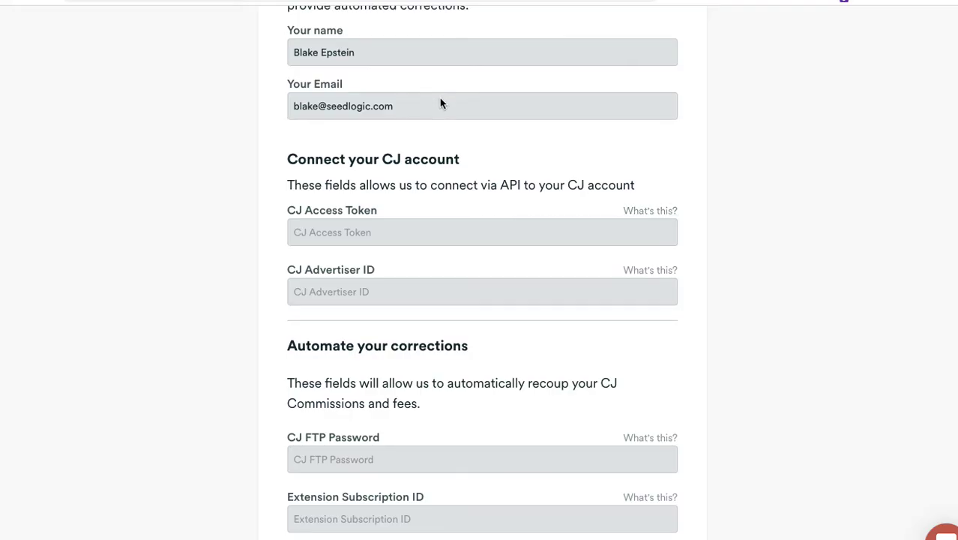
Make the CJ account detail fields editable.
{"action": "scroll", "coordinate": [441, 103], "scroll_direction": "down", "scroll_amount": 5}
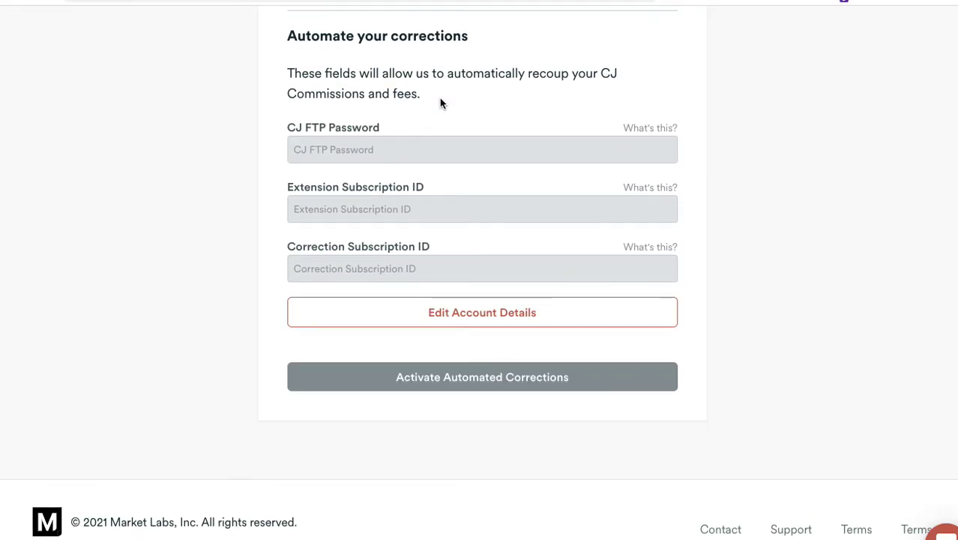
{"action": "left_click", "coordinate": [496, 314]}
{"action": "scroll", "coordinate": [495, 311], "scroll_direction": "up", "scroll_amount": 5}
{"action": "scroll", "coordinate": [495, 315], "scroll_direction": "down", "scroll_amount": 1}
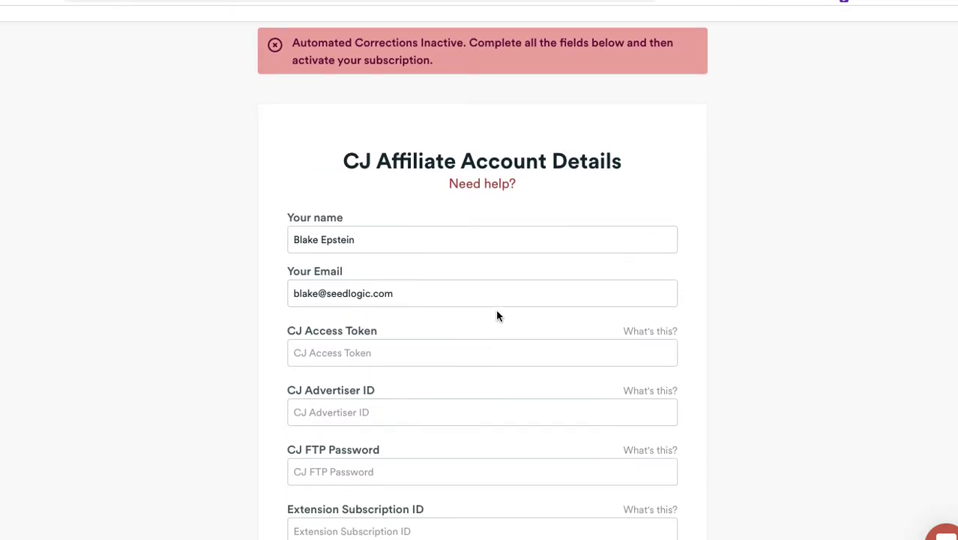
{"action": "left_click_drag", "start_coordinate": [372, 240], "coordinate": [282, 240]}
{"action": "left_click_drag", "start_coordinate": [402, 291], "coordinate": [242, 293]}
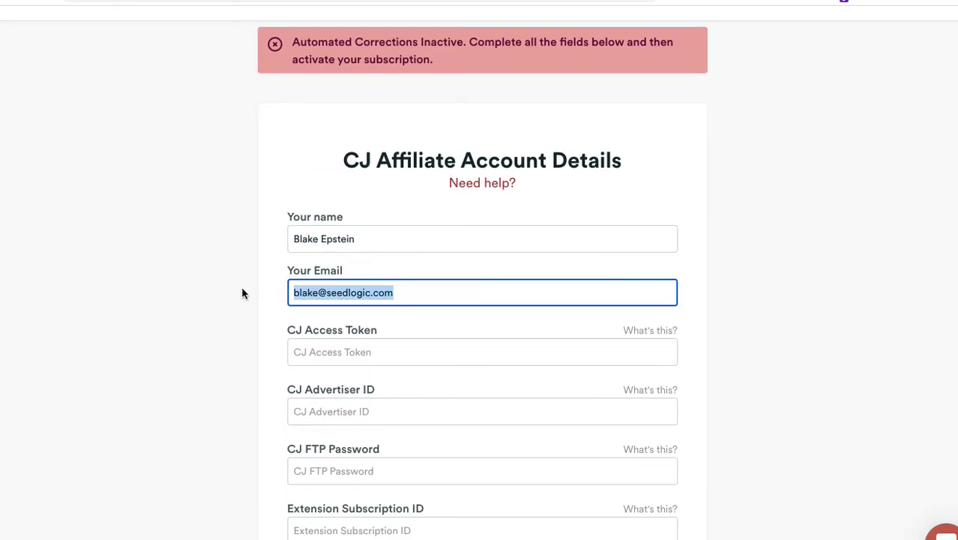
{"action": "left_click", "coordinate": [240, 284]}
{"action": "scroll", "coordinate": [241, 285], "scroll_direction": "down", "scroll_amount": 2}
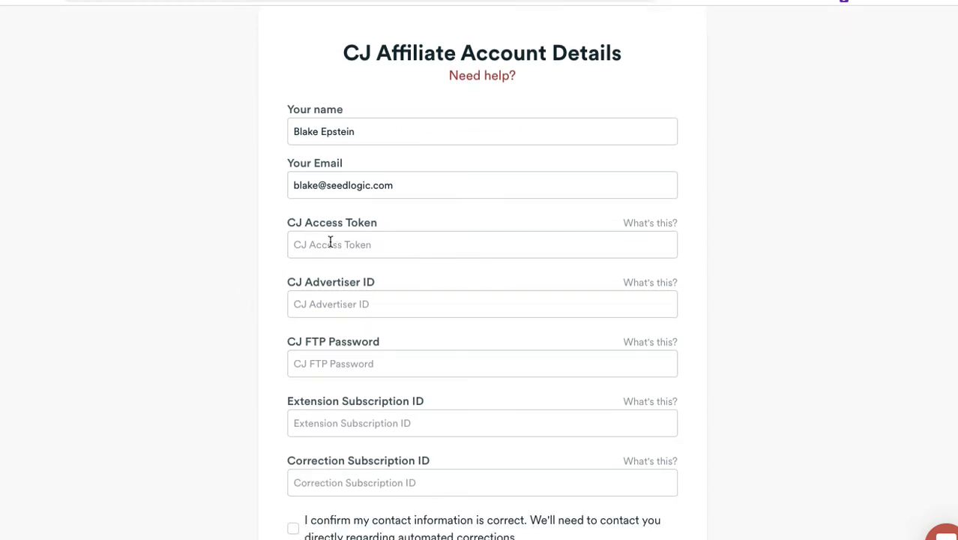
{"action": "left_click", "coordinate": [330, 241]}
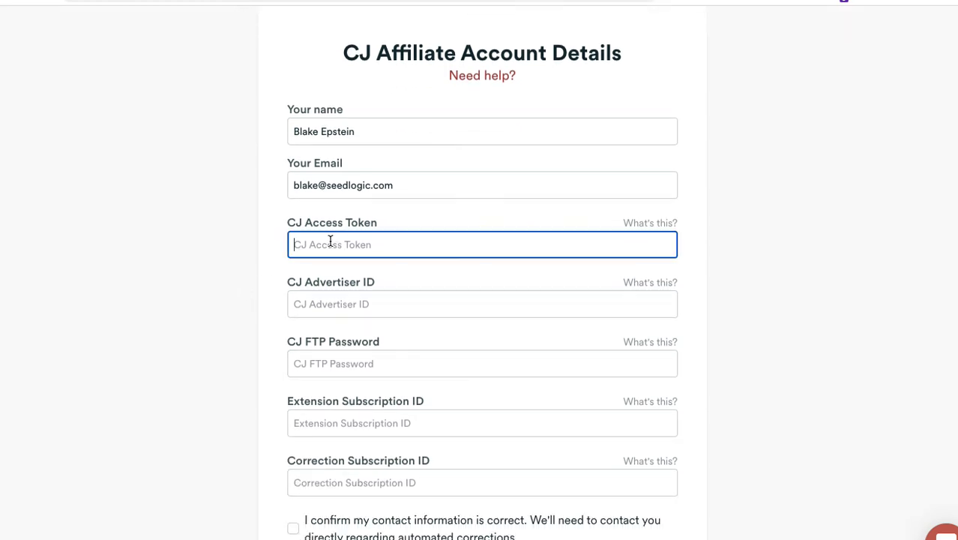
{"action": "type", "text": "123"}
{"action": "left_click", "coordinate": [318, 296]}
{"action": "type", "text": "123"}
{"action": "left_click", "coordinate": [319, 358]}
{"action": "type", "text": "123"}
{"action": "left_click", "coordinate": [315, 425]}
{"action": "type", "text": "123"}
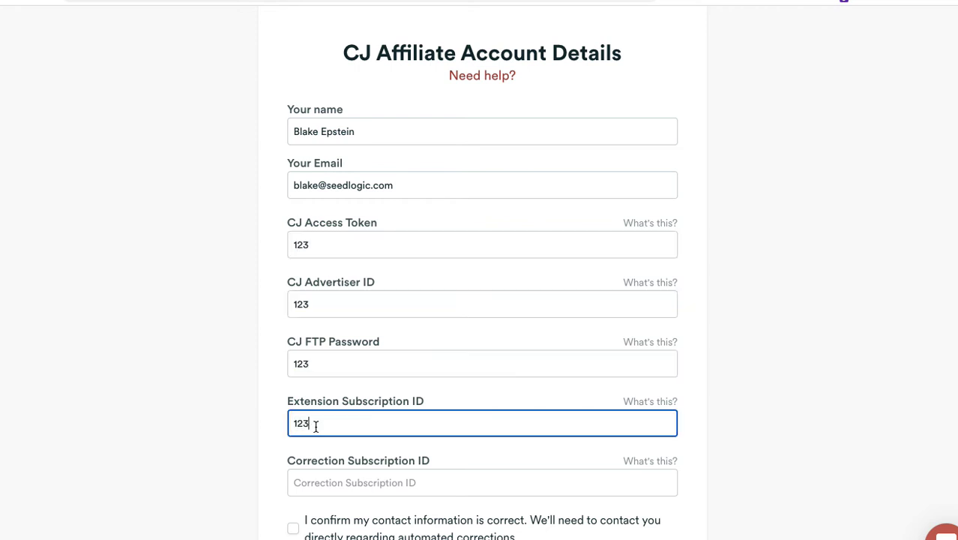
{"action": "left_click", "coordinate": [322, 479]}
{"action": "type", "text": "123"}
Confirm the contact details, save the CJ account details, and activate Automated Corrections.
{"action": "scroll", "coordinate": [217, 419], "scroll_direction": "down", "scroll_amount": 3}
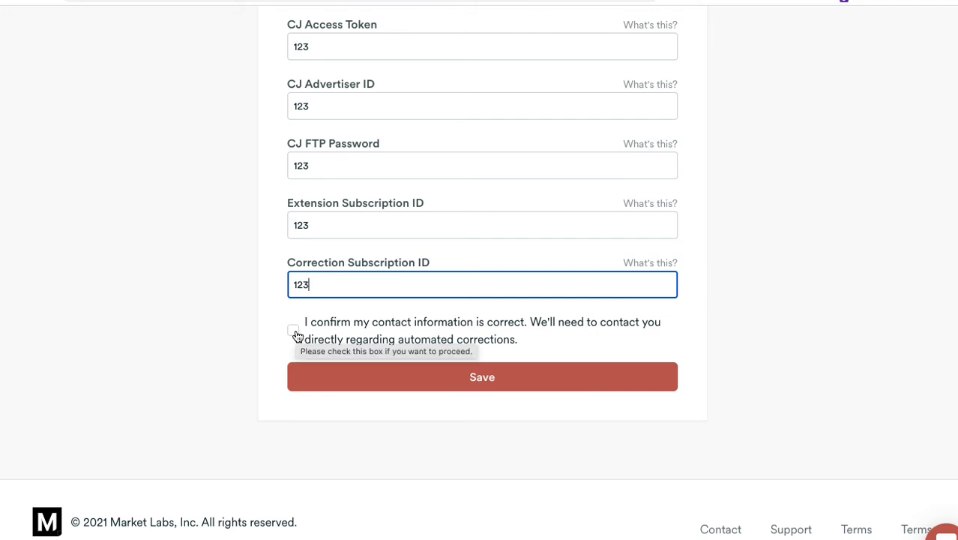
{"action": "left_click", "coordinate": [293, 331]}
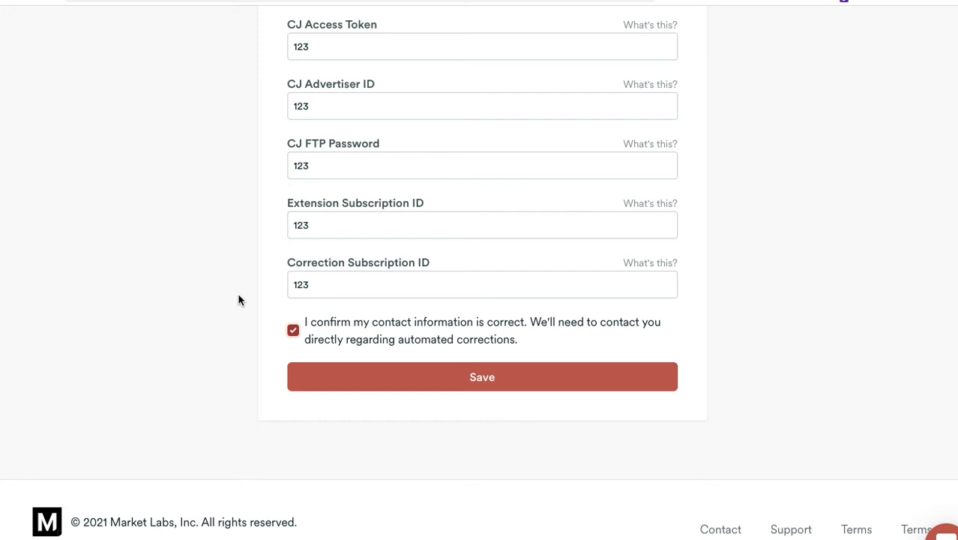
{"action": "left_click", "coordinate": [491, 382]}
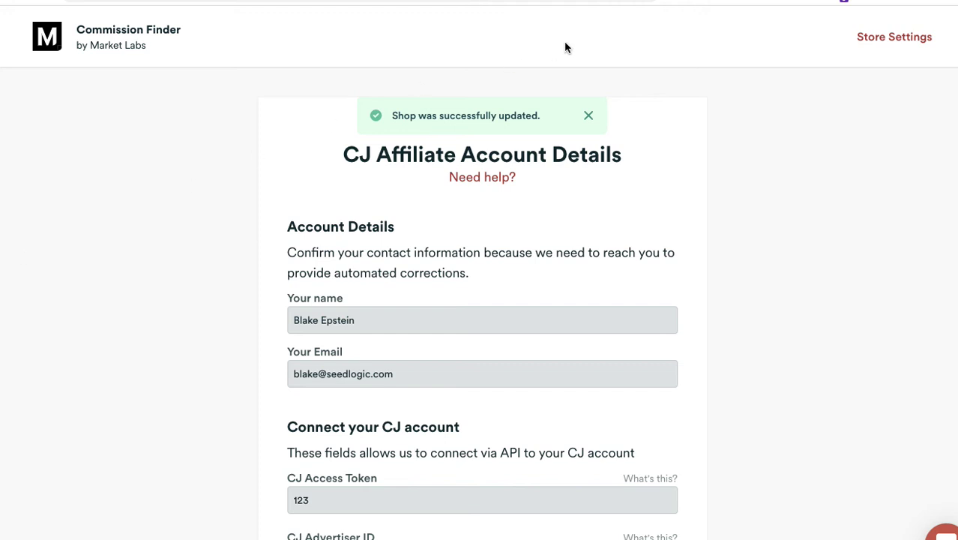
{"action": "left_click", "coordinate": [589, 118]}
{"action": "scroll", "coordinate": [591, 120], "scroll_direction": "down", "scroll_amount": 8}
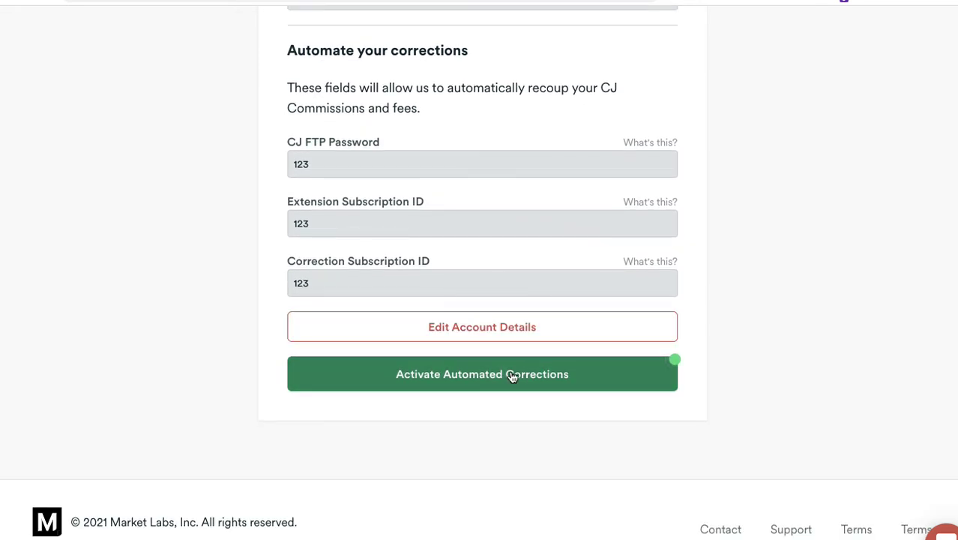
{"action": "left_click", "coordinate": [509, 377]}
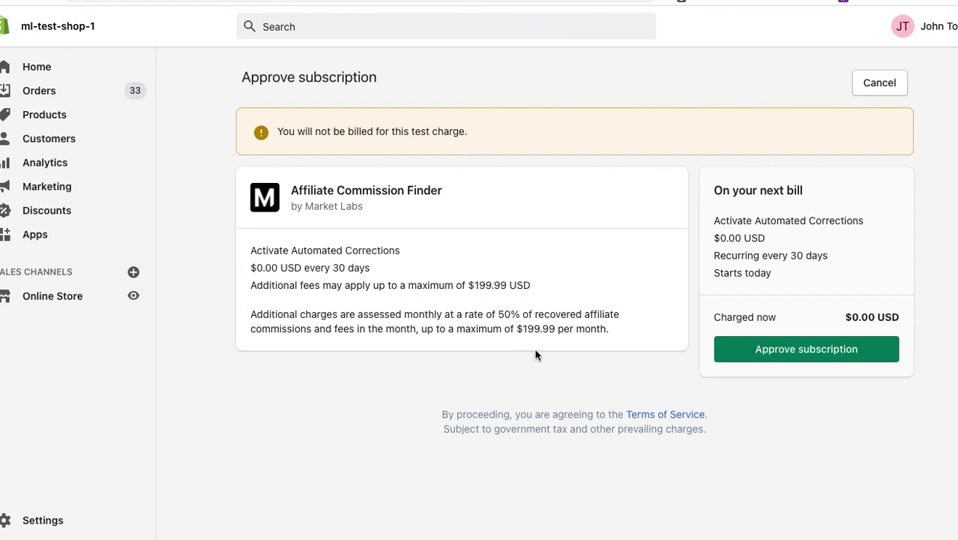
Approve the $0.00-per-30-days Automated Corrections subscription, capped at $199.99.
{"action": "left_click", "coordinate": [775, 350]}
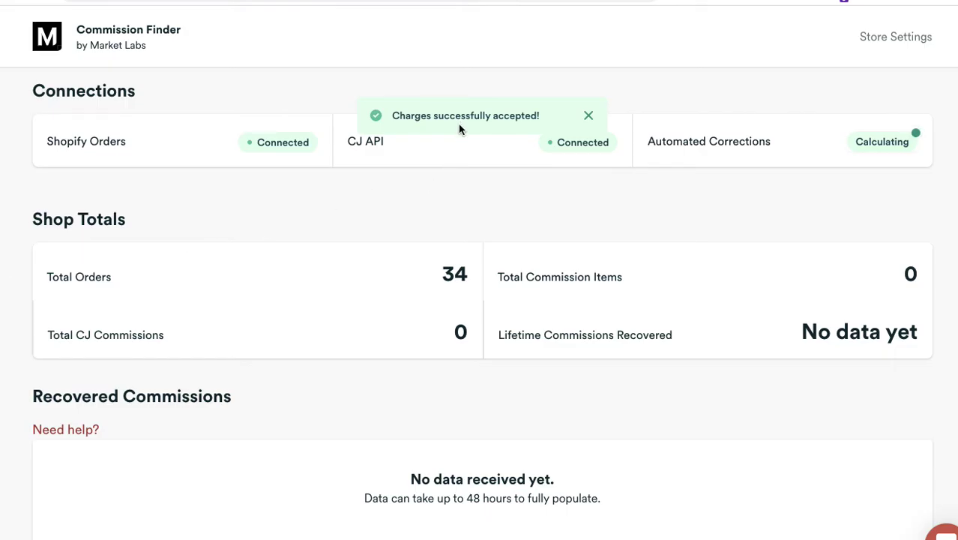
Dismiss the charges-accepted notice and highlight the CJ API and Automated Corrections status labels.
{"action": "left_click", "coordinate": [592, 116]}
{"action": "left_click_drag", "start_coordinate": [347, 141], "coordinate": [366, 140]}
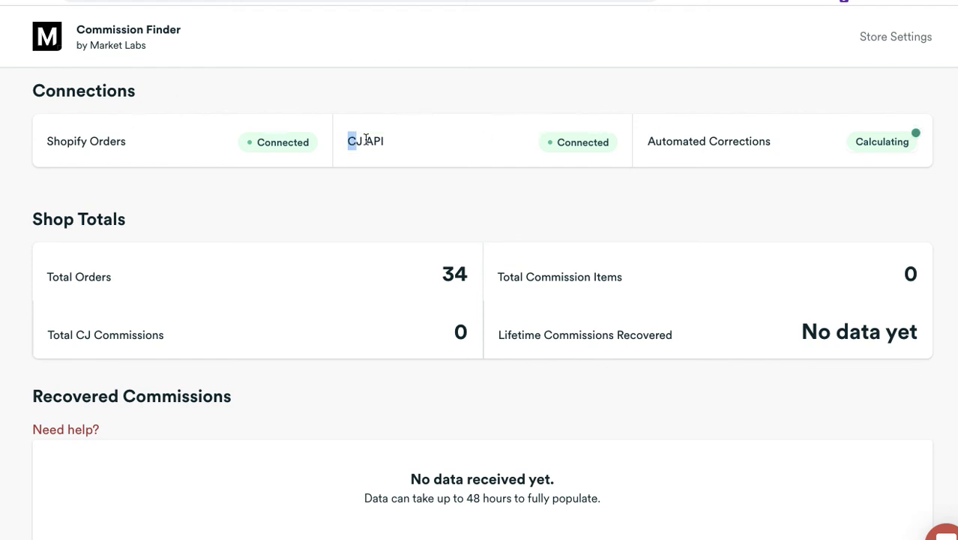
{"action": "left_click_drag", "start_coordinate": [650, 141], "coordinate": [911, 142]}
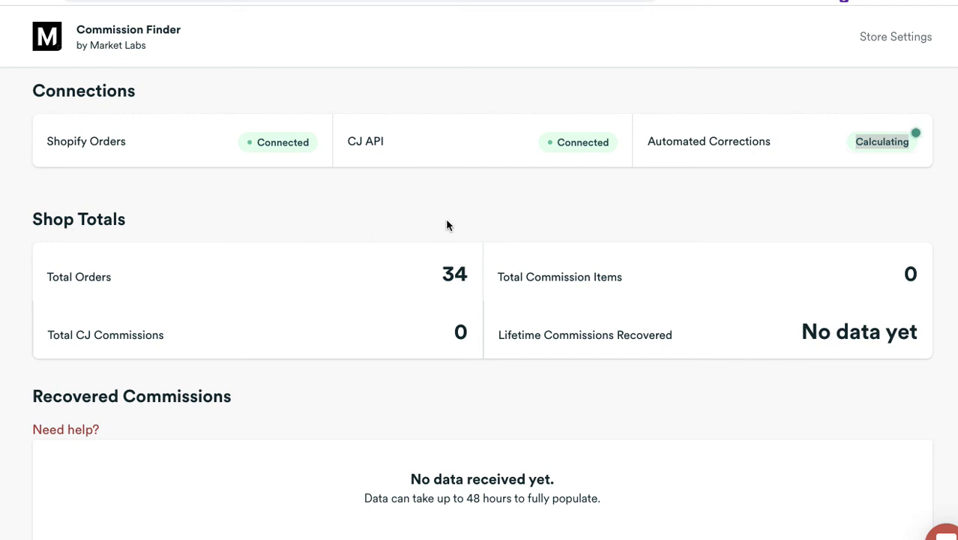
{"action": "left_click", "coordinate": [877, 39]}
{"action": "scroll", "coordinate": [725, 179], "scroll_direction": "down", "scroll_amount": 2}
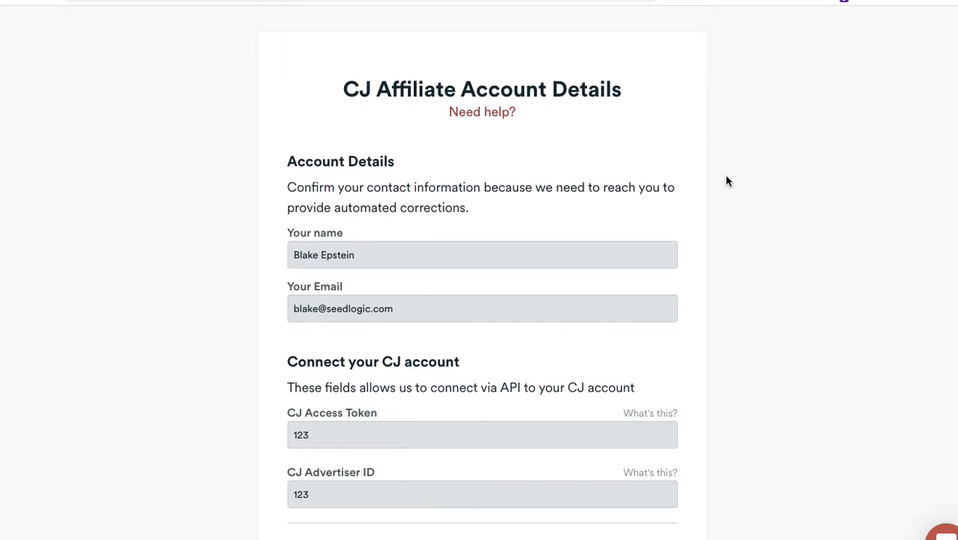
{"action": "scroll", "coordinate": [400, 257], "scroll_direction": "down", "scroll_amount": 6}
{"action": "left_click", "coordinate": [507, 384]}
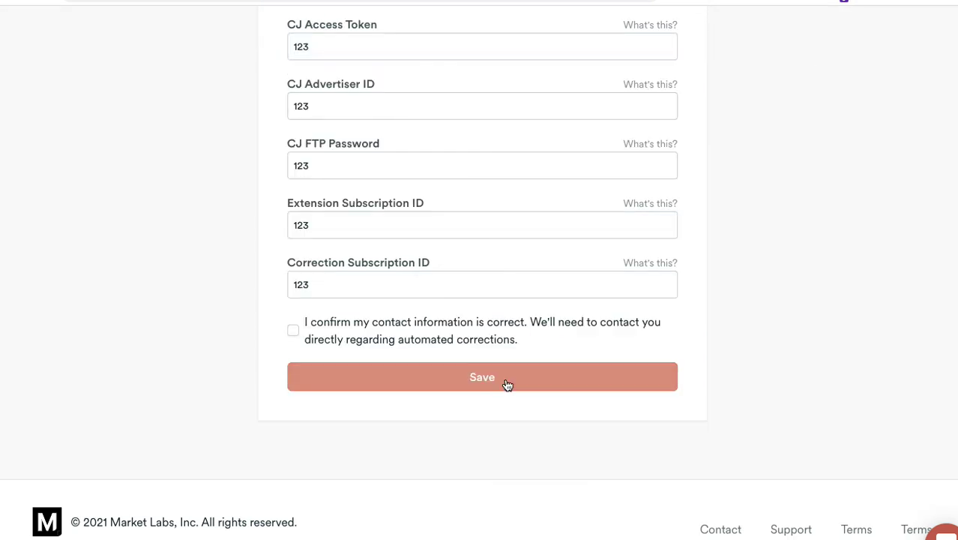
{"action": "left_click", "coordinate": [502, 371]}
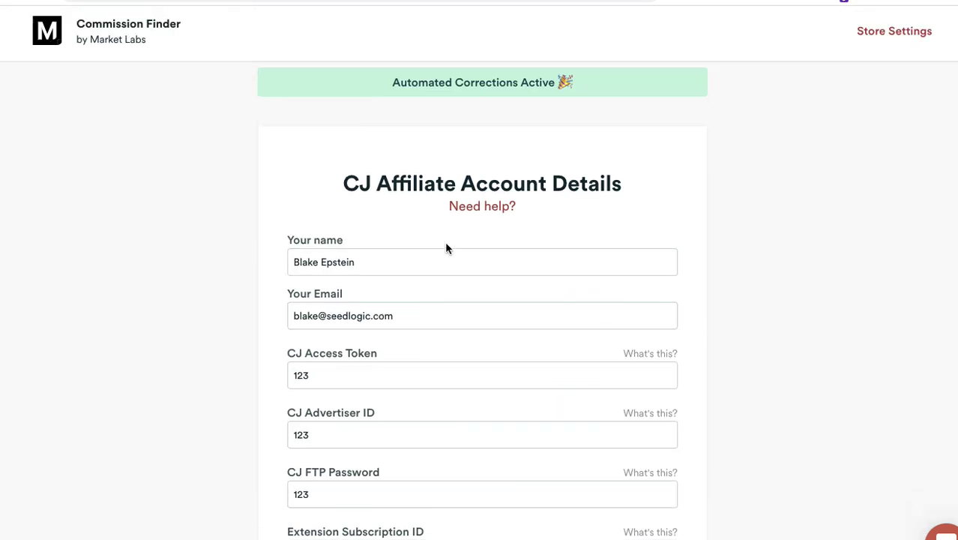
{"action": "left_click", "coordinate": [395, 268]}
{"action": "left_click_drag", "start_coordinate": [395, 268], "coordinate": [272, 267]}
{"action": "left_click", "coordinate": [67, 46]}
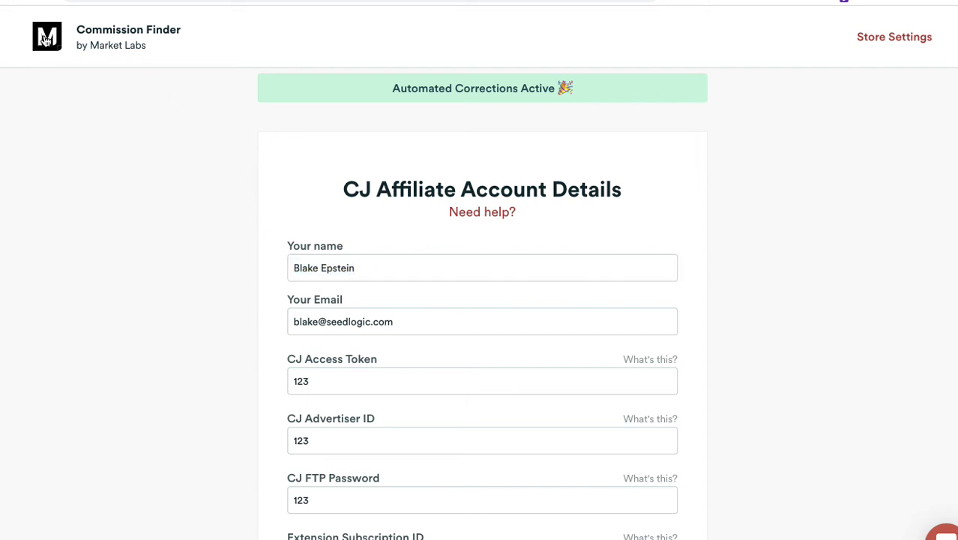
{"action": "left_click", "coordinate": [47, 39]}
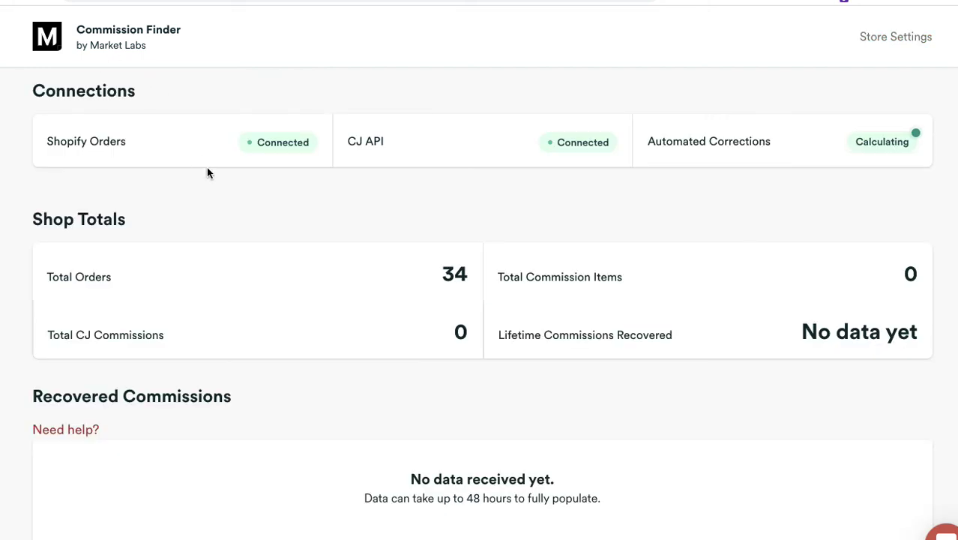